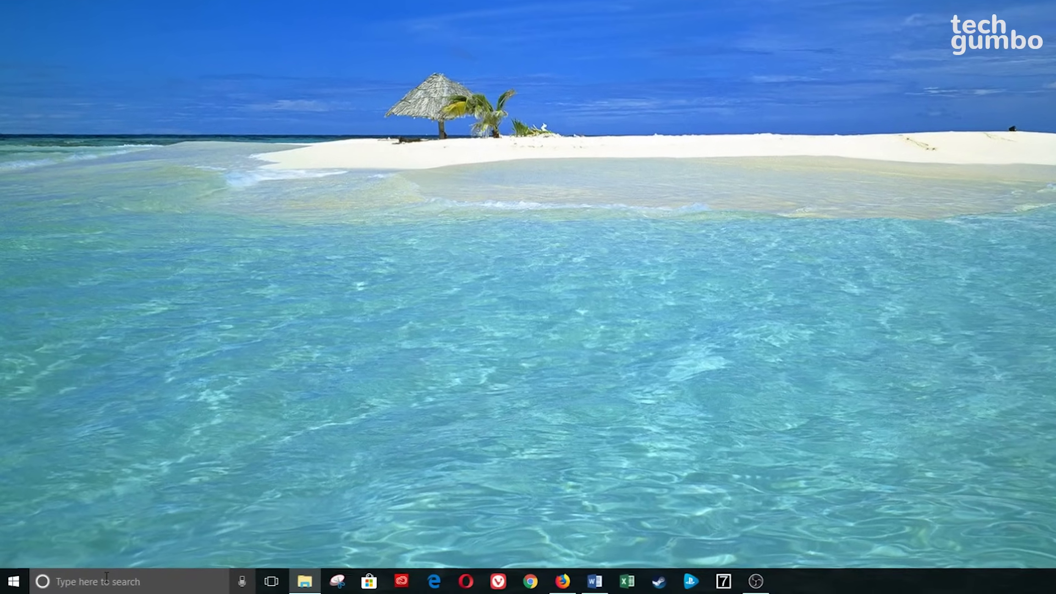
# Step: Search the taskbar for 'sni' and launch Snipping Tool from the results
pyautogui.click(95, 580)
pyautogui.write('sni')
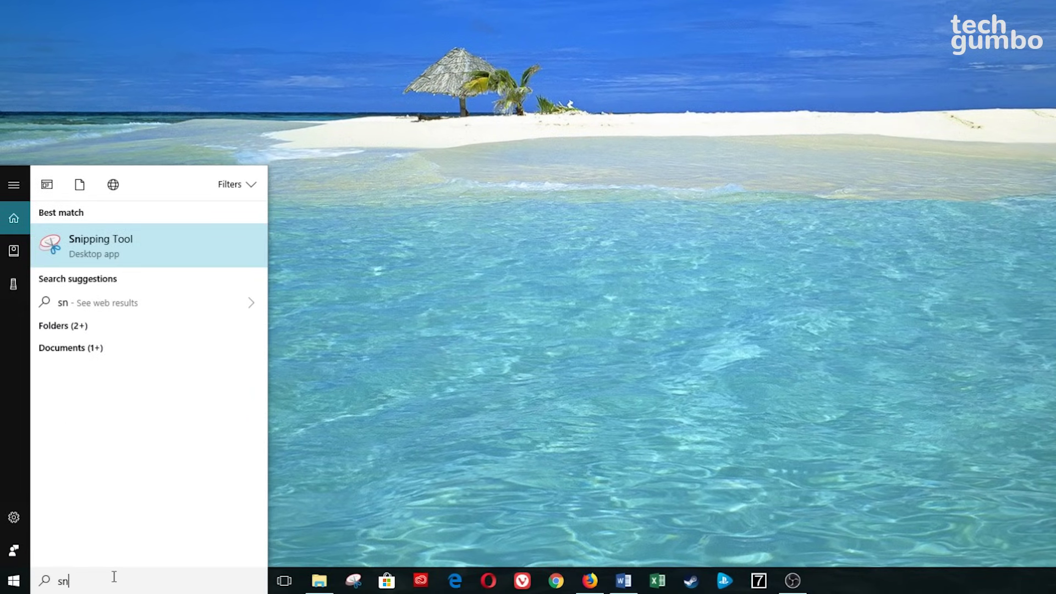
pyautogui.click(145, 250)
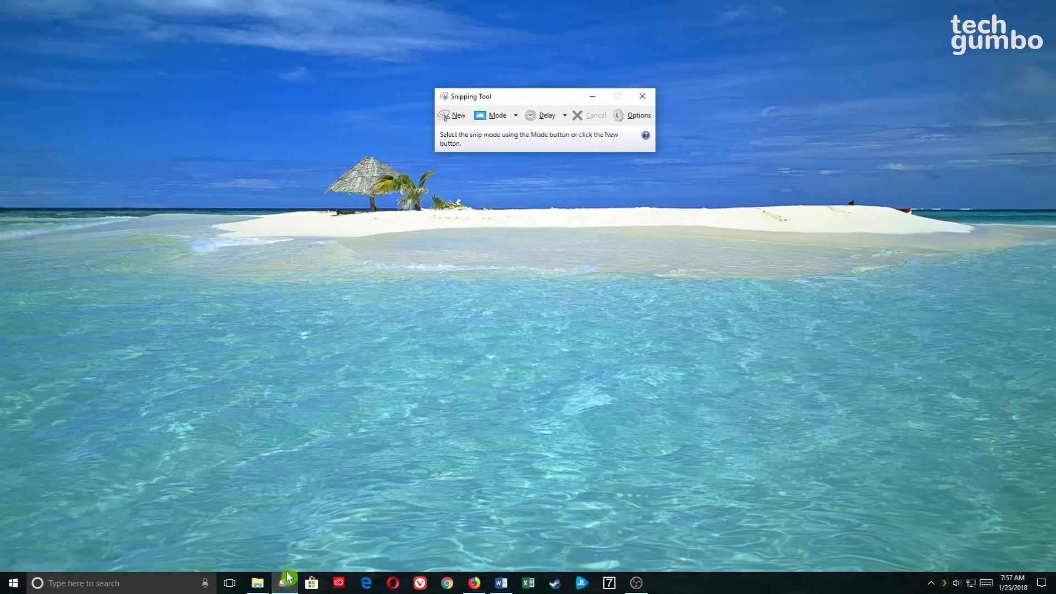
pyautogui.moveTo(287, 586)
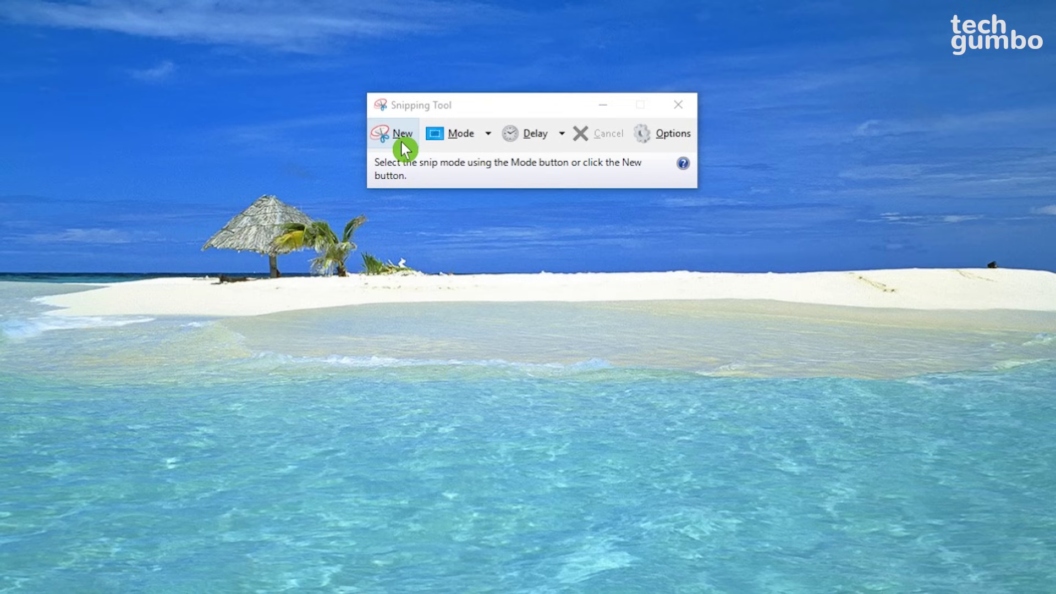
# Step: Review the available snip types in the Mode menu
pyautogui.click(489, 135)
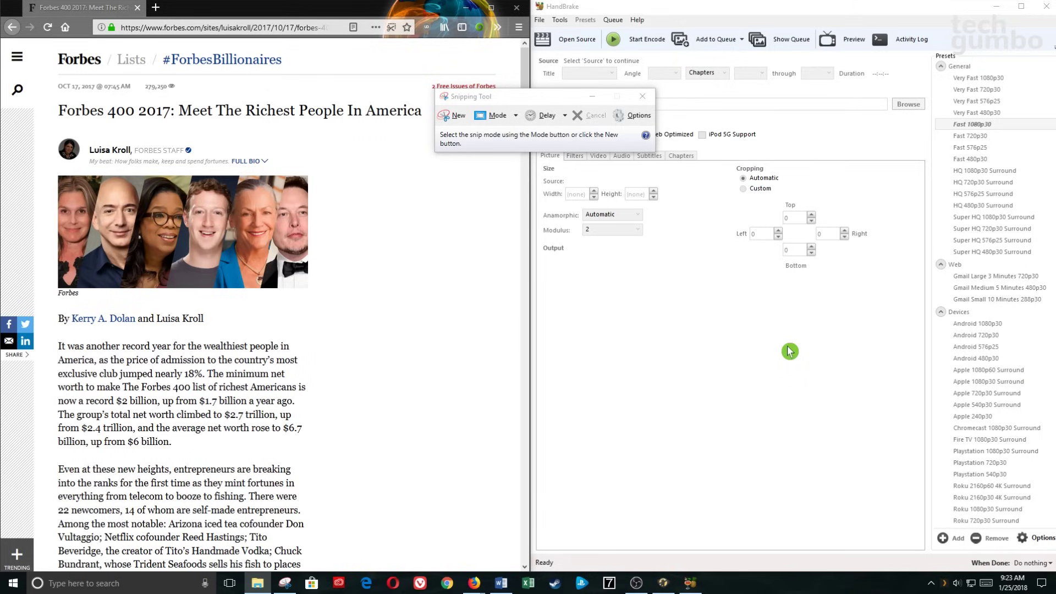
# Step: Switch to Window Snip mode and capture the HandBrake window
pyautogui.click(518, 118)
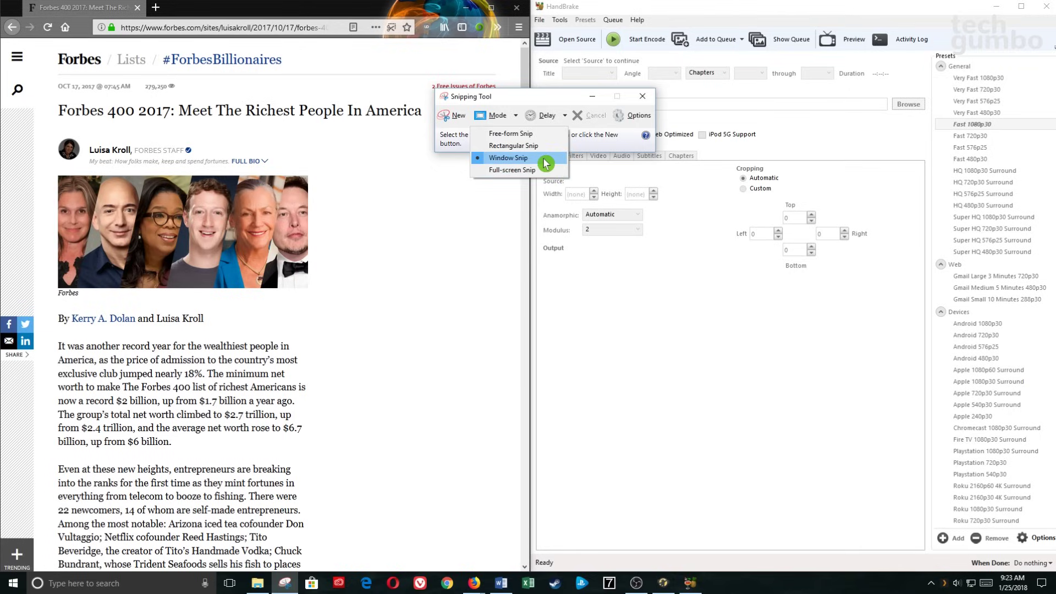
pyautogui.click(546, 163)
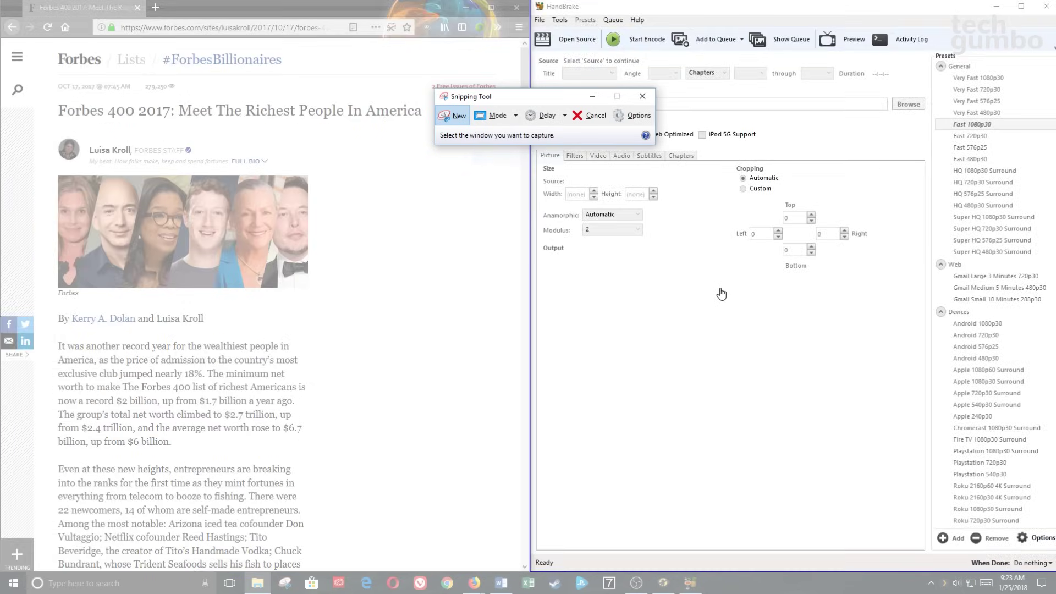
pyautogui.click(721, 294)
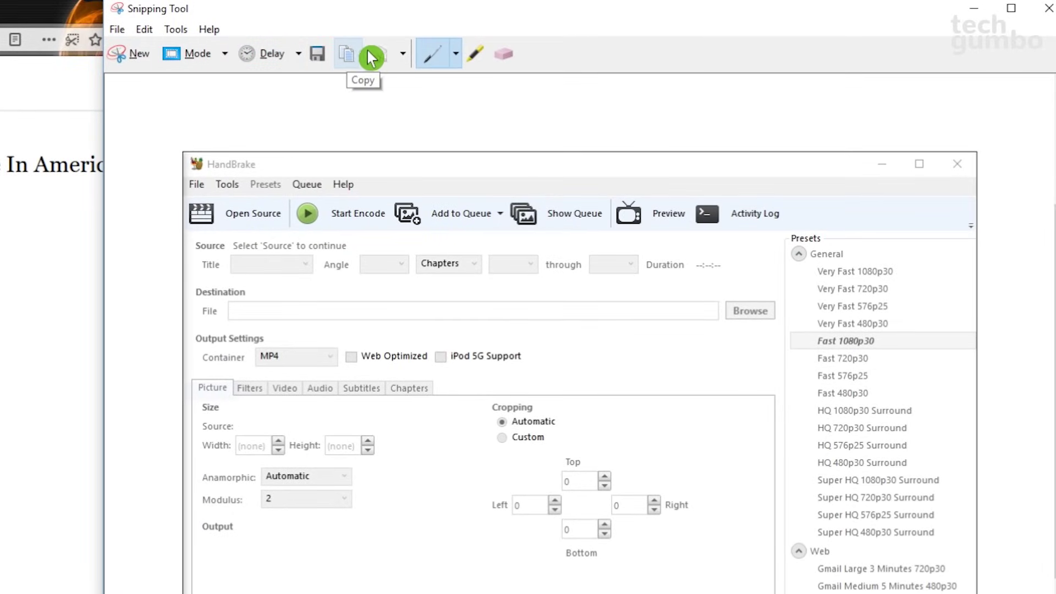
# Step: Circle Add to Queue with the pen and check its custom settings, keeping Blue and medium thickness
pyautogui.click(437, 58)
pyautogui.moveTo(447, 182)
pyautogui.mouseDown()
pyautogui.moveTo(389, 231)
pyautogui.moveTo(520, 231)
pyautogui.moveTo(459, 172)
pyautogui.mouseUp()
pyautogui.click(455, 53)
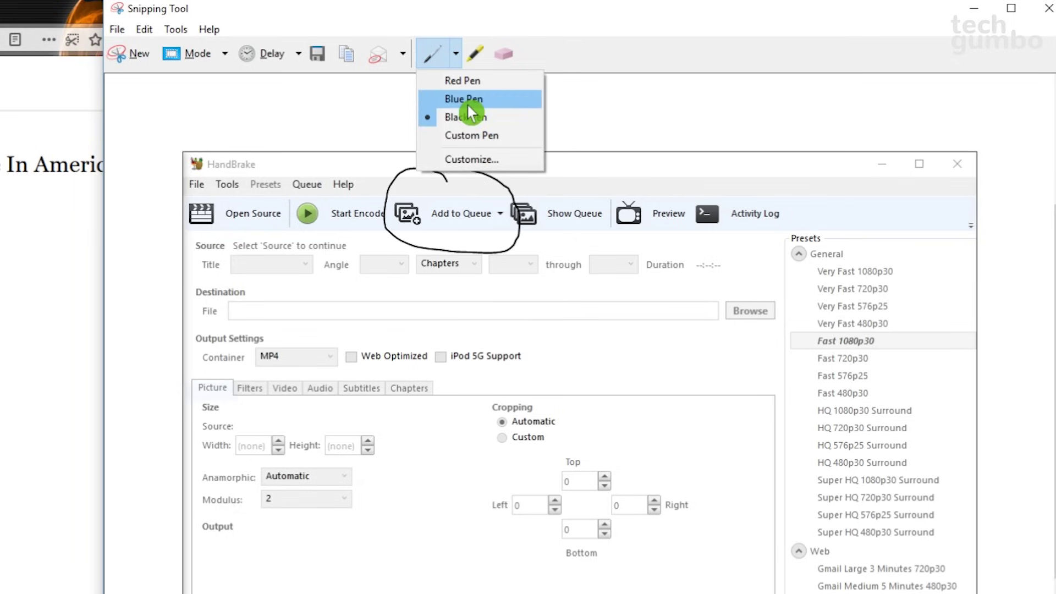
pyautogui.click(481, 158)
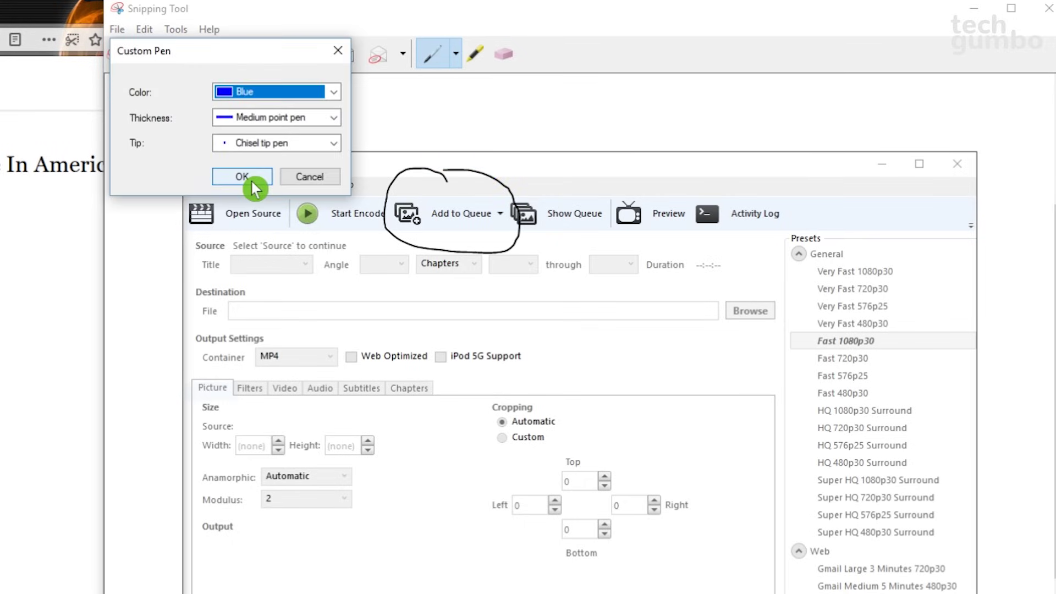
pyautogui.click(335, 91)
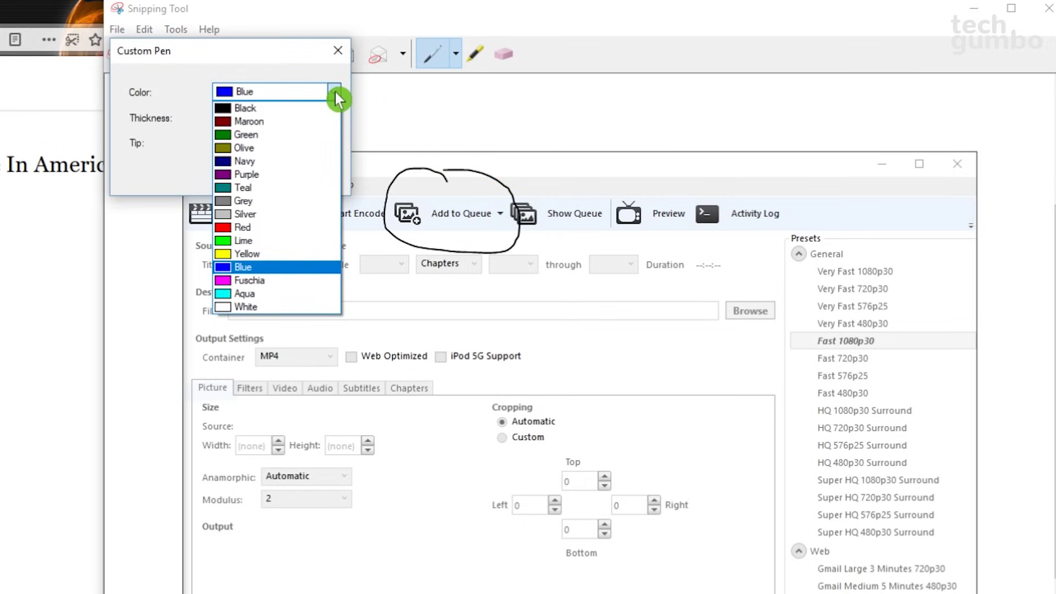
pyautogui.click(335, 91)
pyautogui.click(334, 115)
pyautogui.click(335, 115)
pyautogui.click(336, 140)
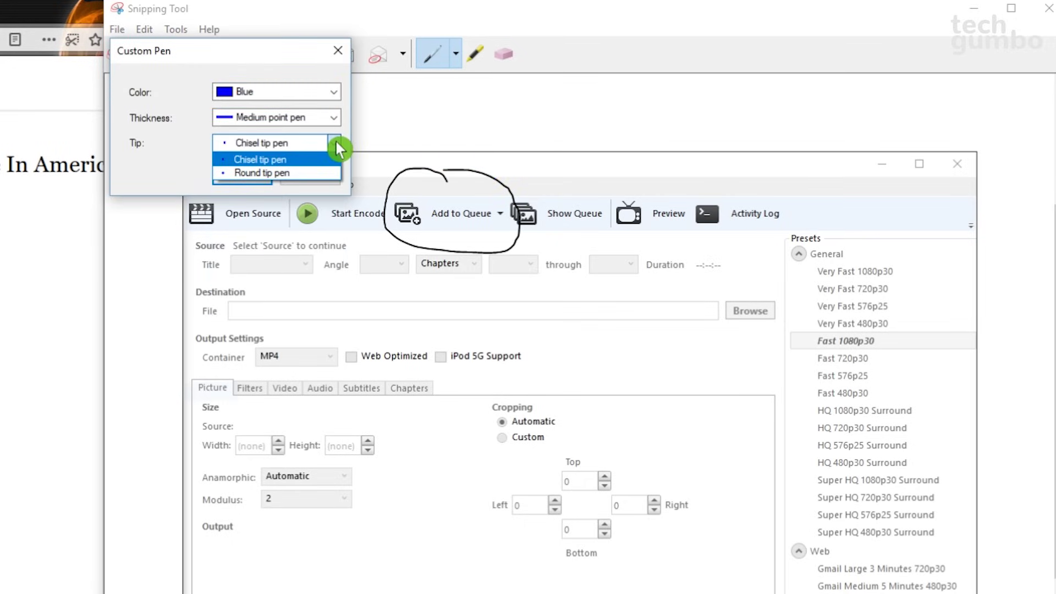
pyautogui.press('Return')
pyautogui.press('Return')
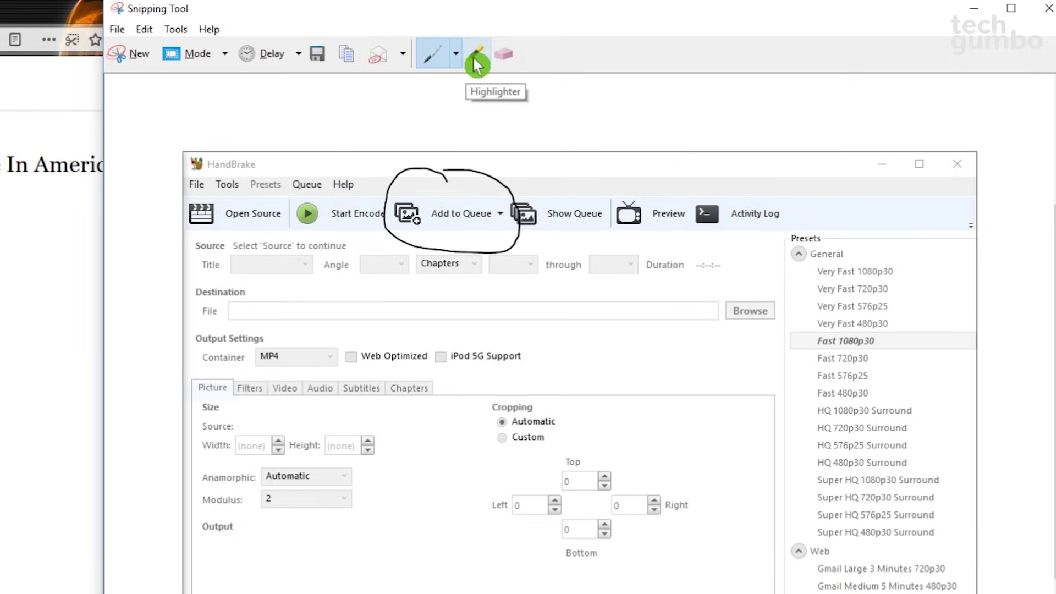
# Step: Highlight the tab labels in yellow and erase the pen circle around Add to Queue
pyautogui.click(473, 55)
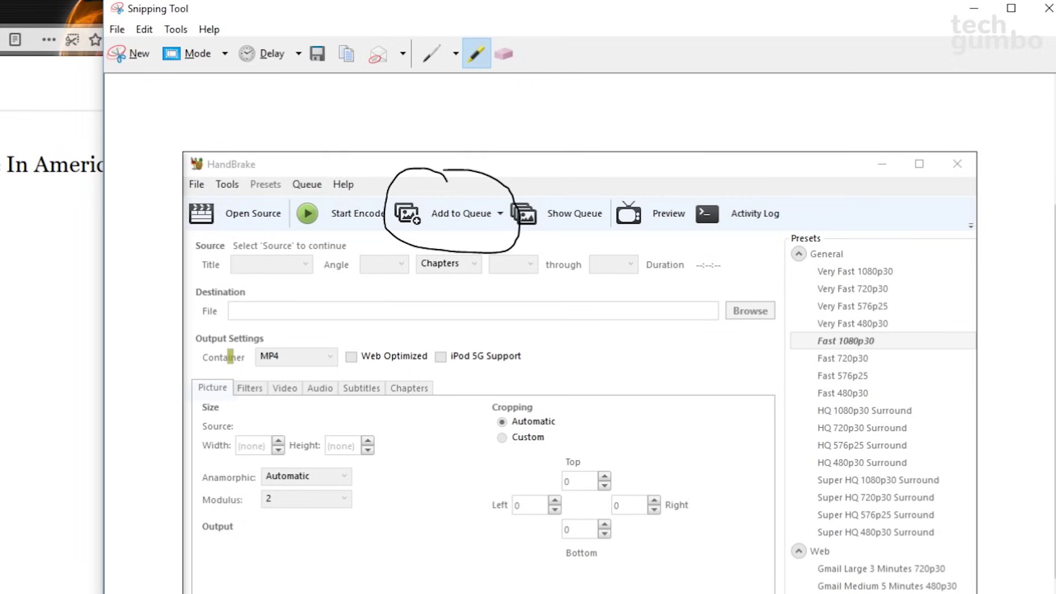
pyautogui.moveTo(199, 388); pyautogui.dragTo(434, 381)
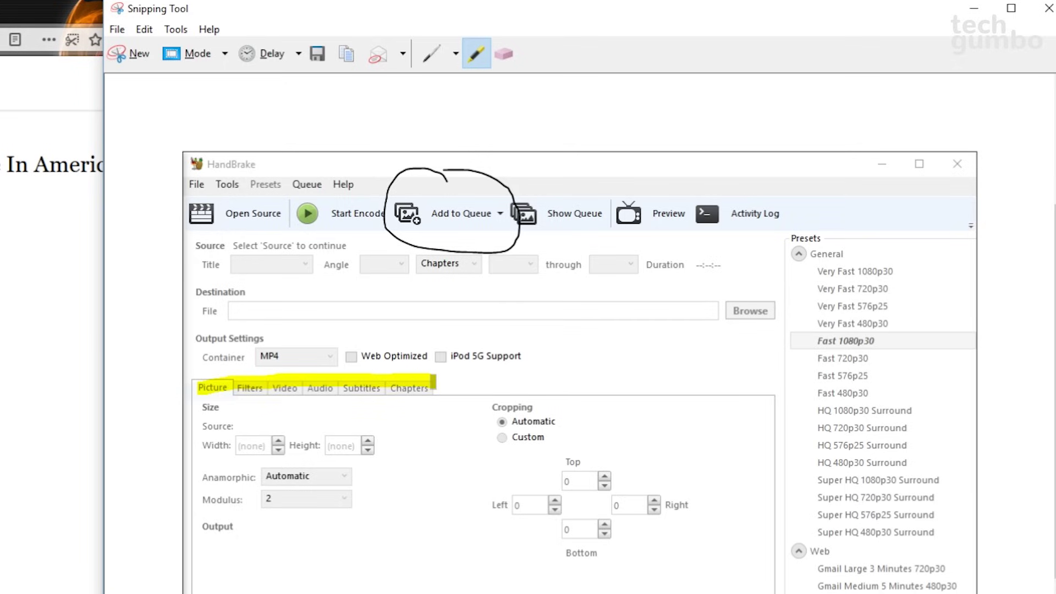
pyautogui.click(506, 52)
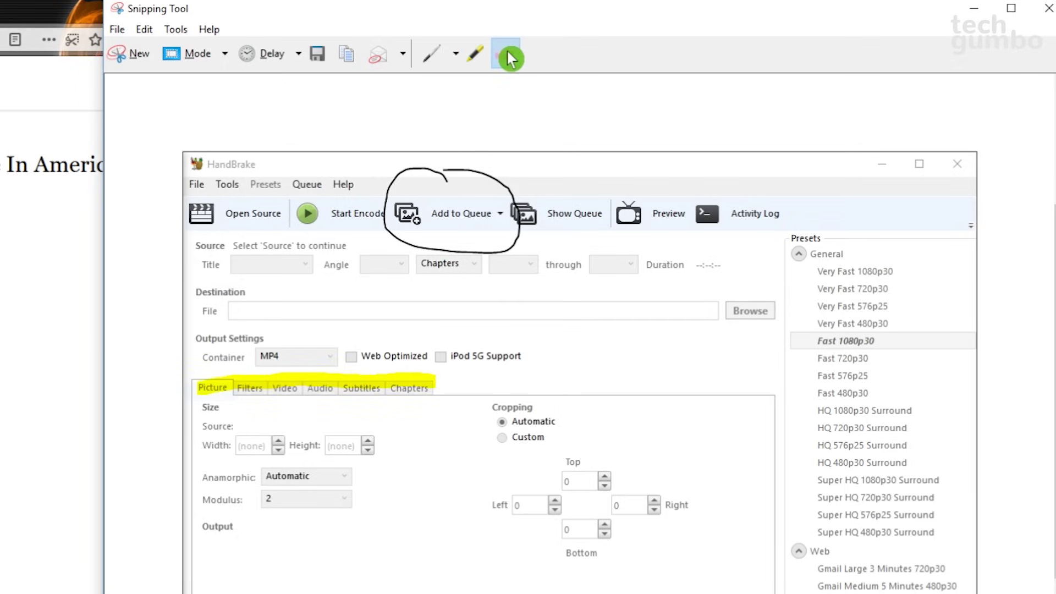
pyautogui.click(475, 170)
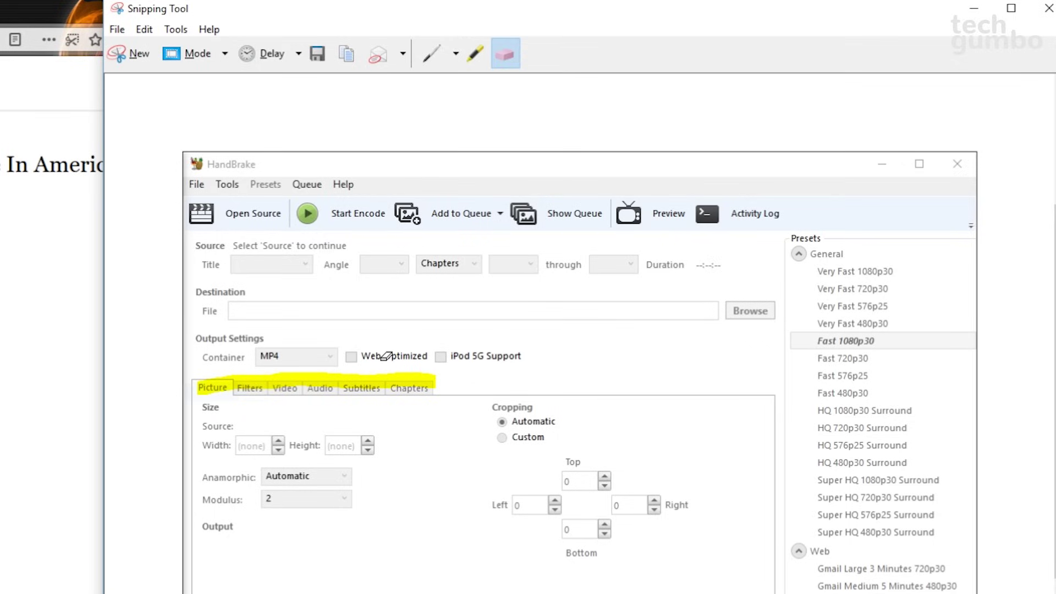
# Step: Erase the yellow highlight under the tabs and check the snip's email options
pyautogui.click(379, 379)
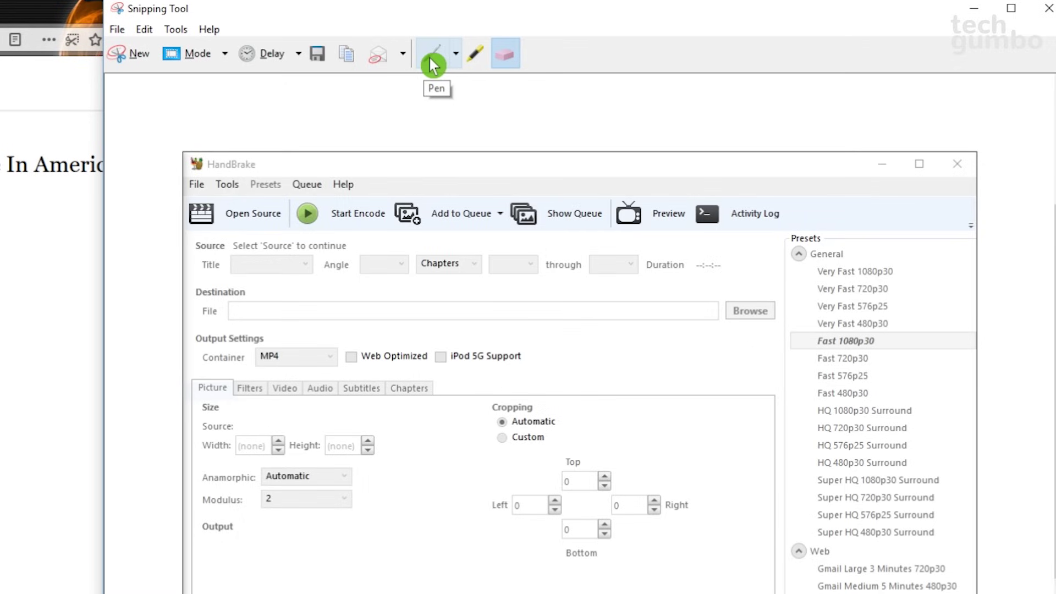
pyautogui.click(407, 53)
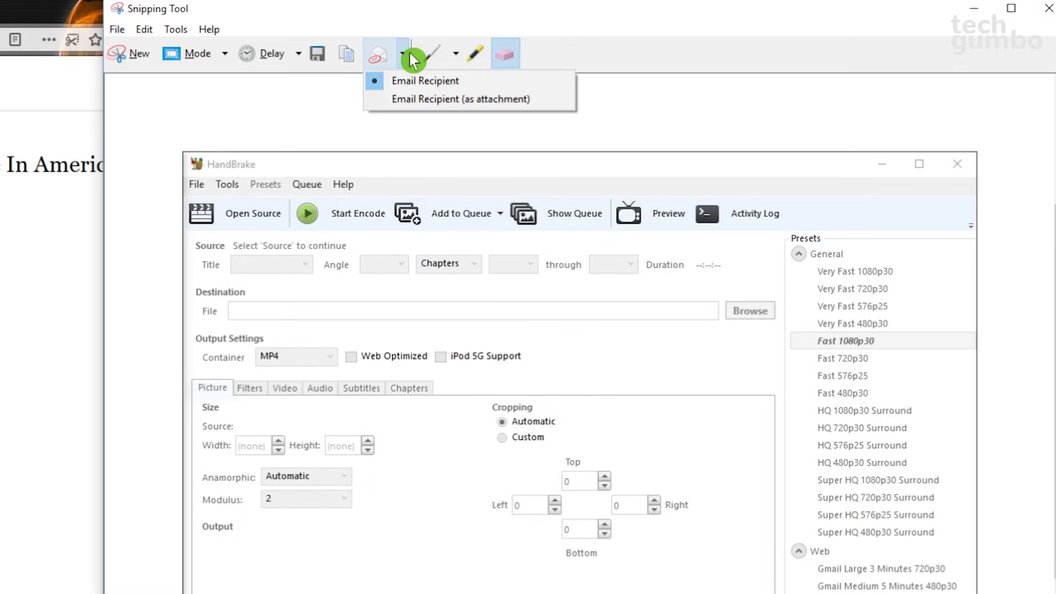
pyautogui.click(350, 61)
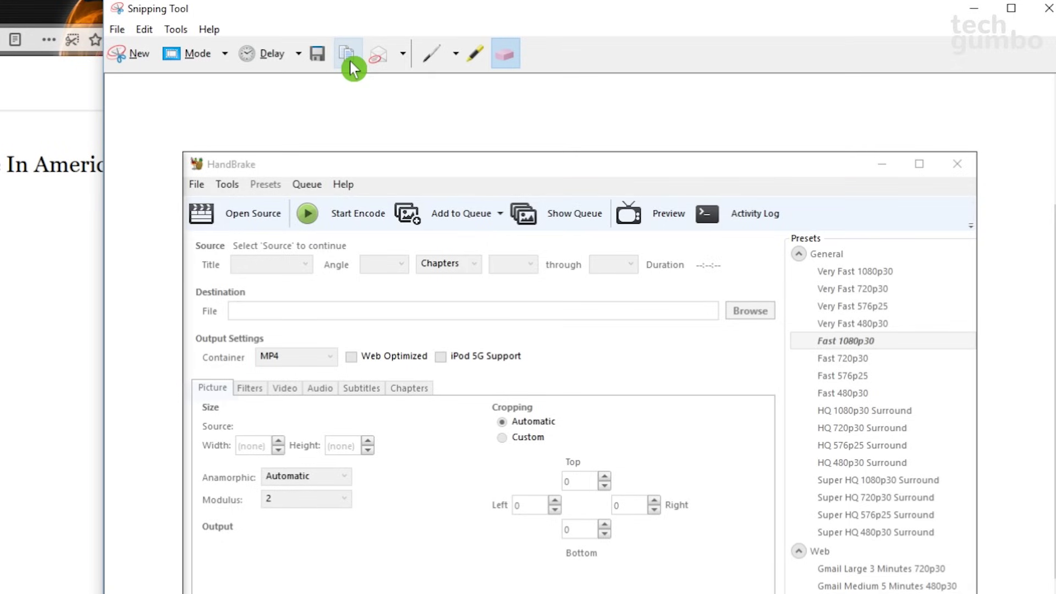
# Step: Save the snip as a JPEG file named 'handbrake'
pyautogui.click(318, 55)
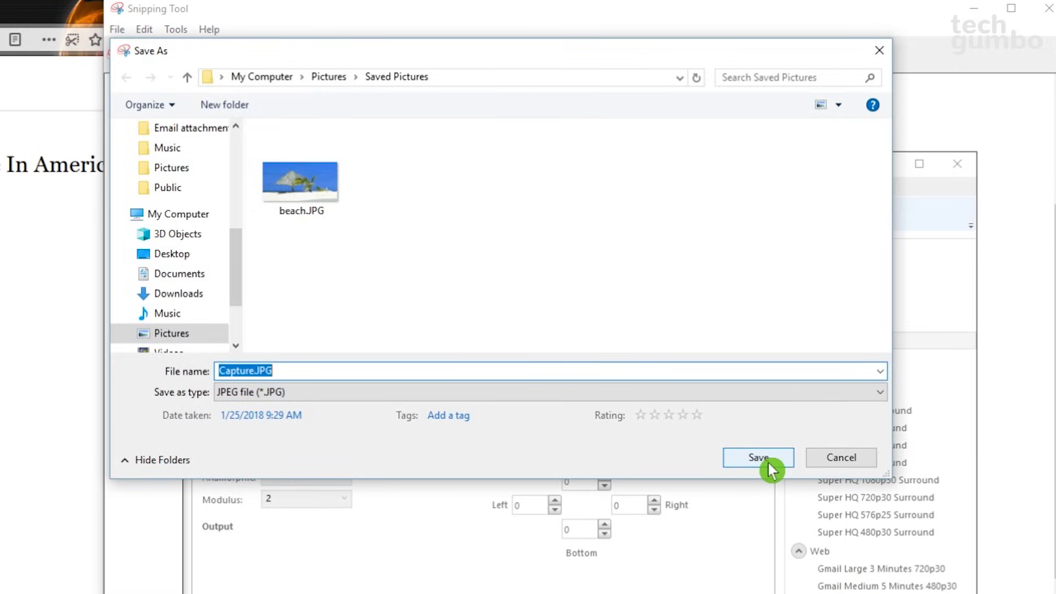
pyautogui.click(335, 373)
pyautogui.moveTo(336, 372); pyautogui.dragTo(222, 373)
pyautogui.write('ha')
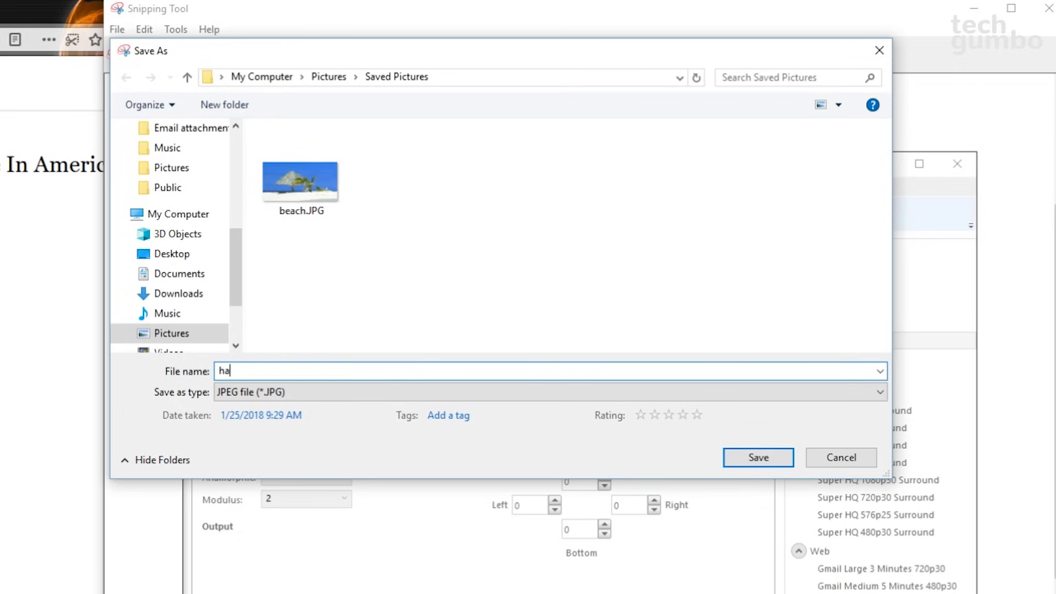
pyautogui.write('ndbrake')
pyautogui.click(303, 392)
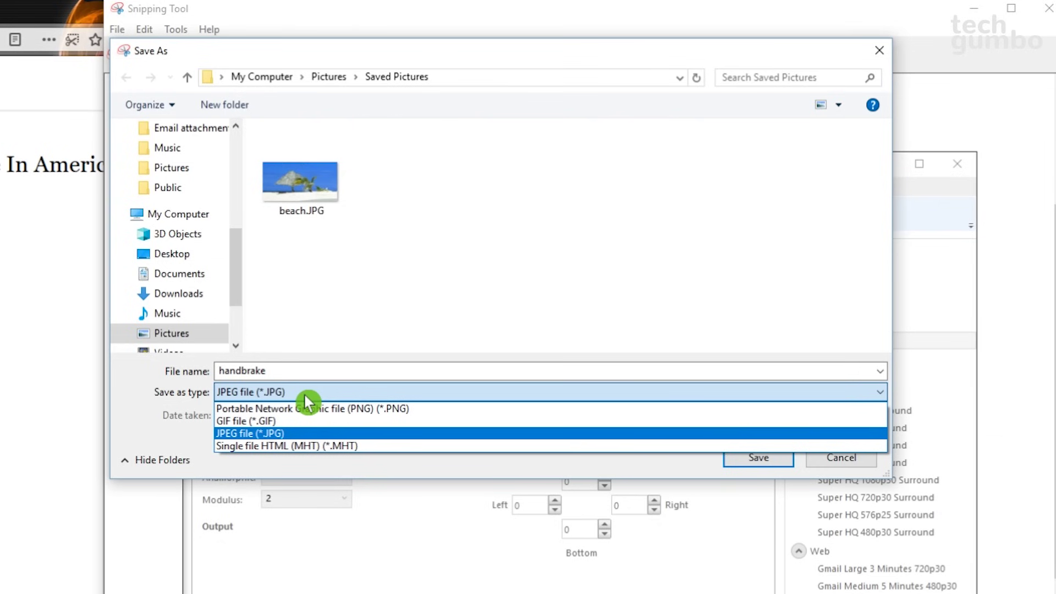
pyautogui.click(303, 392)
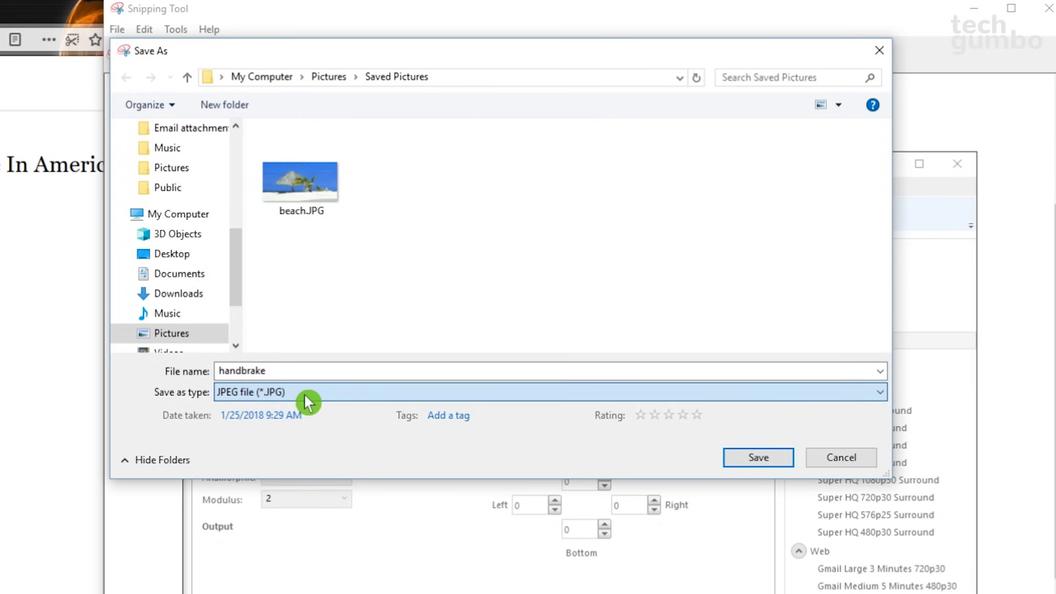
pyautogui.click(765, 460)
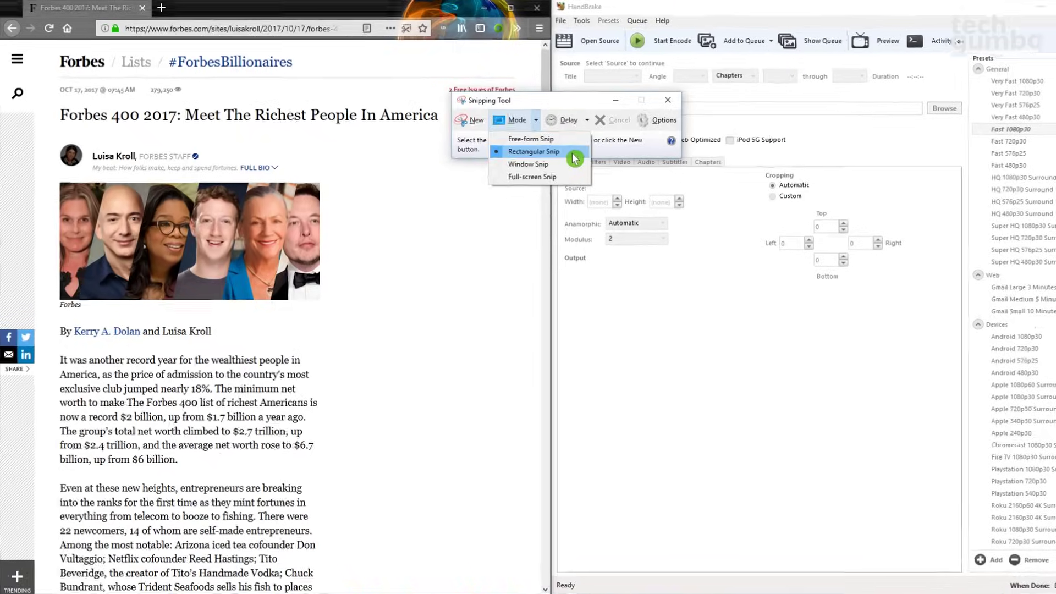
# Step: Take a Rectangular Snip of the Forbes photo and pen a mustache across the middle face
pyautogui.click(550, 149)
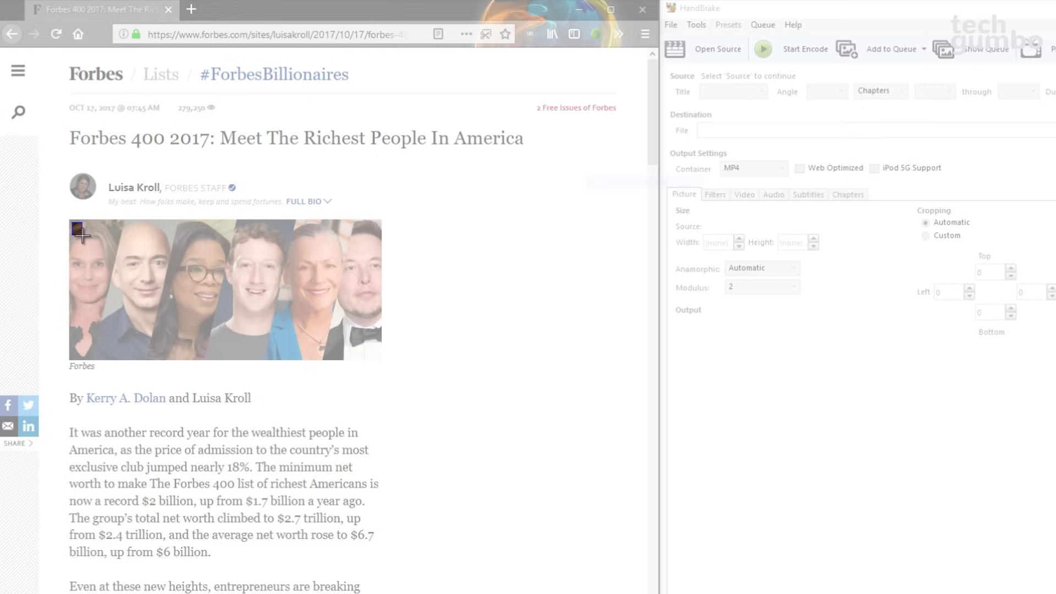
pyautogui.moveTo(59, 178); pyautogui.dragTo(192, 270)
pyautogui.moveTo(237, 339); pyautogui.dragTo(379, 359)
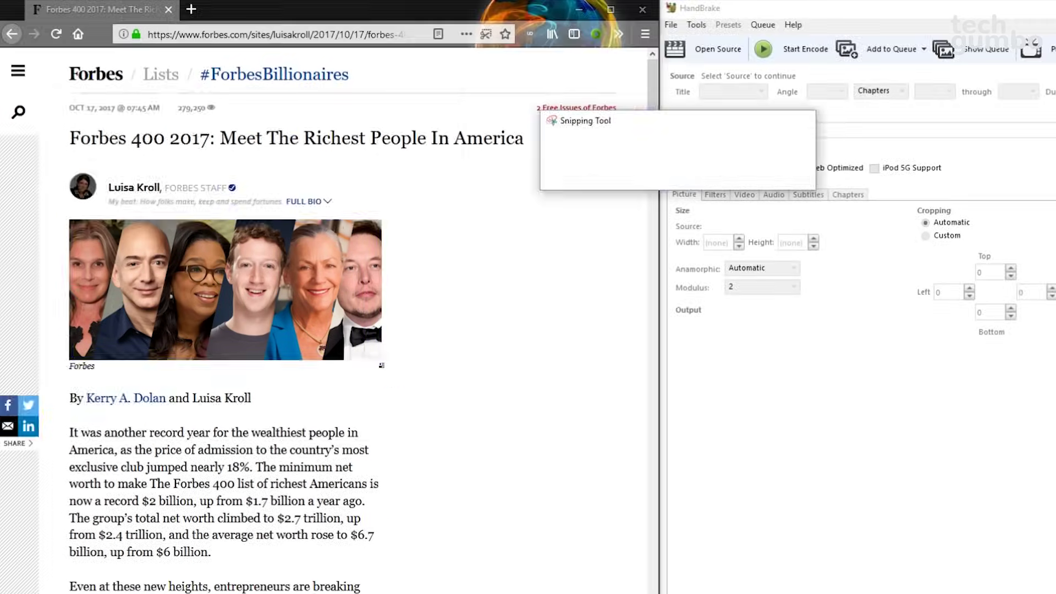
pyautogui.moveTo(246, 287); pyautogui.dragTo(270, 291)
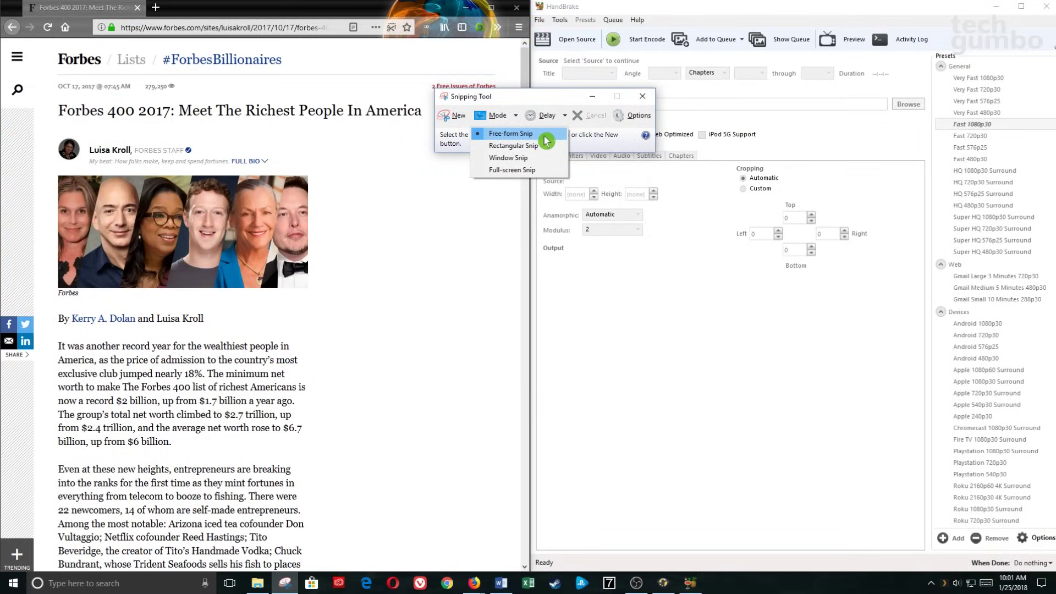
# Step: Switch to Free-form Snip and trace a freehand outline around the capture area
pyautogui.click(544, 135)
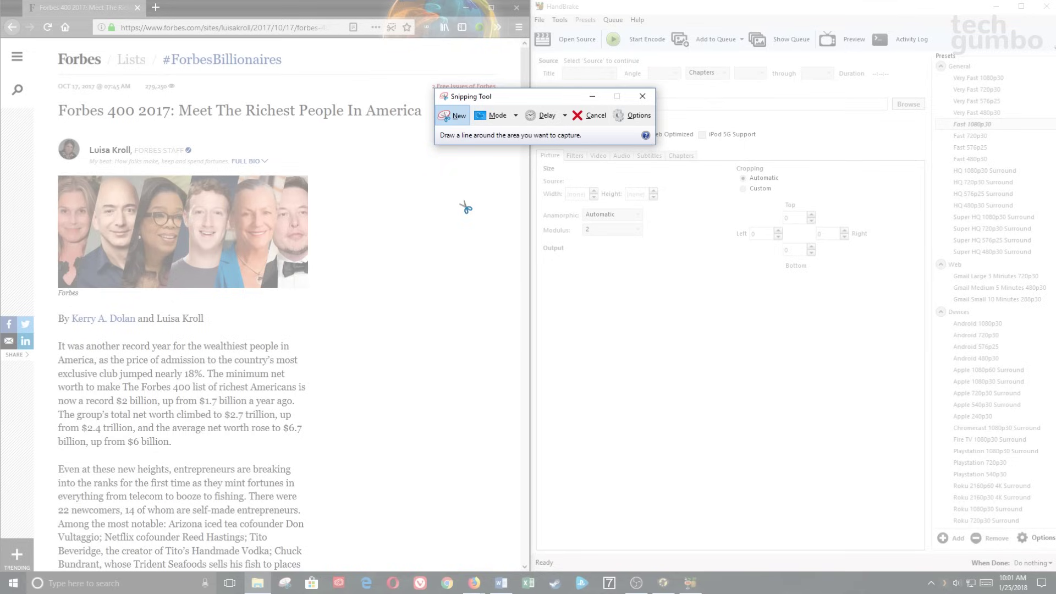
pyautogui.moveTo(730, 169)
pyautogui.mouseDown()
pyautogui.moveTo(712, 265)
pyautogui.moveTo(844, 297)
pyautogui.moveTo(886, 207)
pyautogui.moveTo(795, 168)
pyautogui.moveTo(731, 172)
pyautogui.mouseUp()
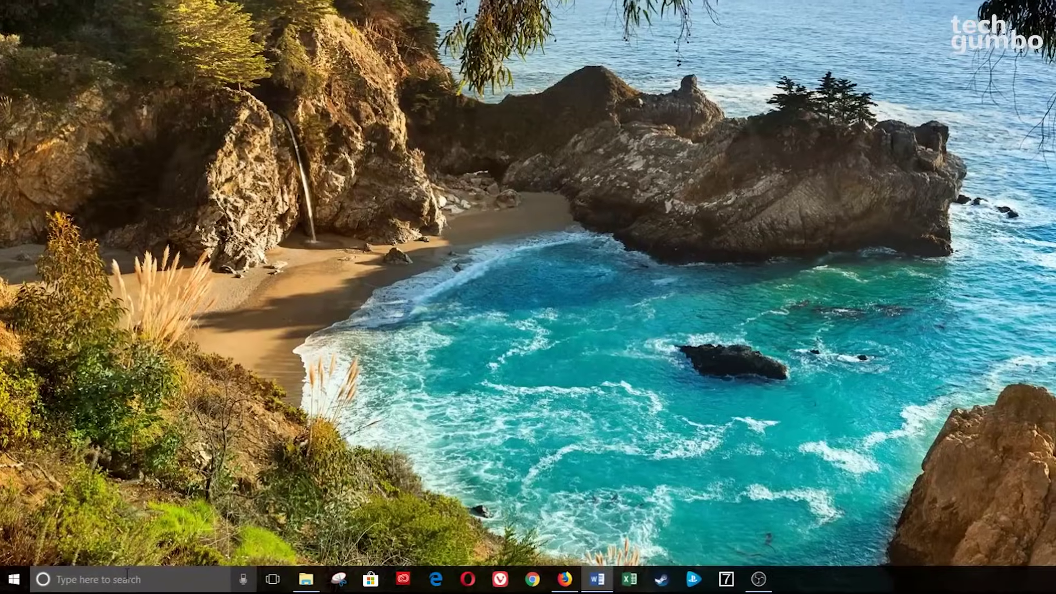
# Step: Search for 'sni' and open the file location of the Snipping Tool shortcut
pyautogui.click(128, 578)
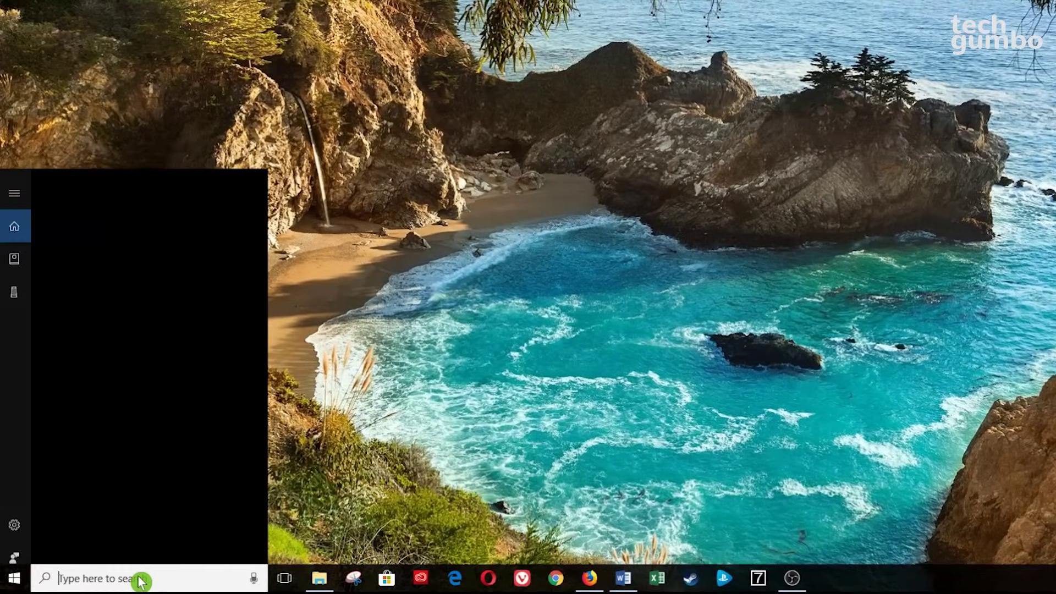
pyautogui.write('sni')
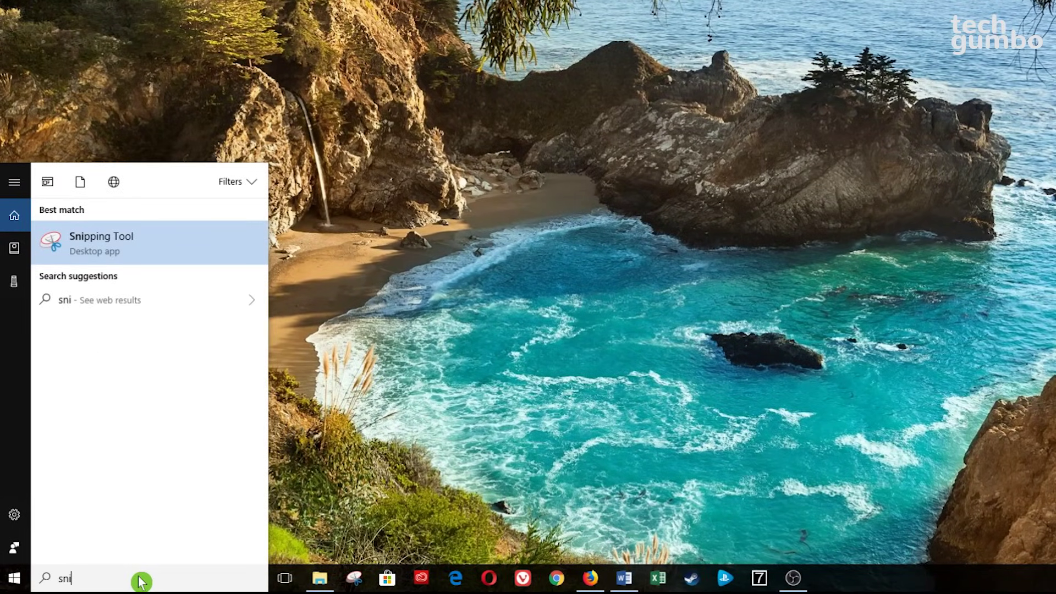
pyautogui.rightClick(103, 246)
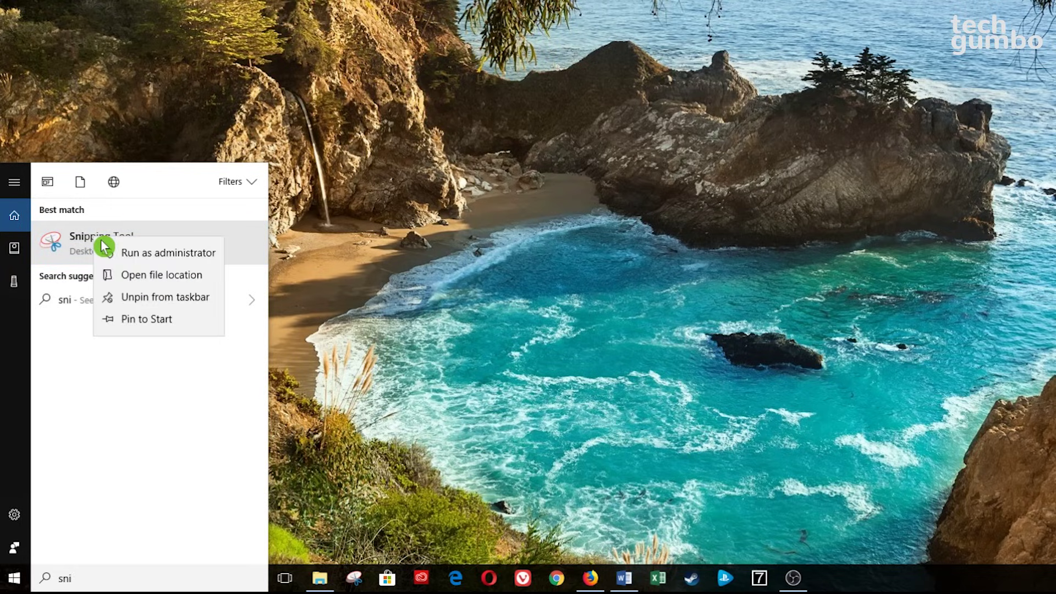
pyautogui.click(138, 278)
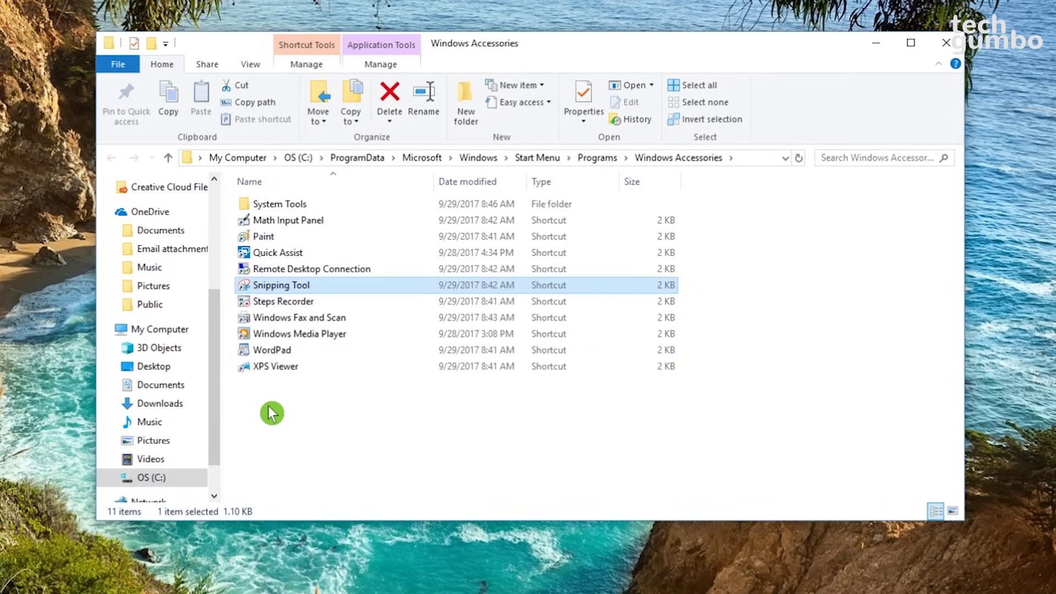
# Step: Set the Snipping Tool shortcut key to Ctrl + Alt + F5 in its Properties and apply it
pyautogui.rightClick(295, 286)
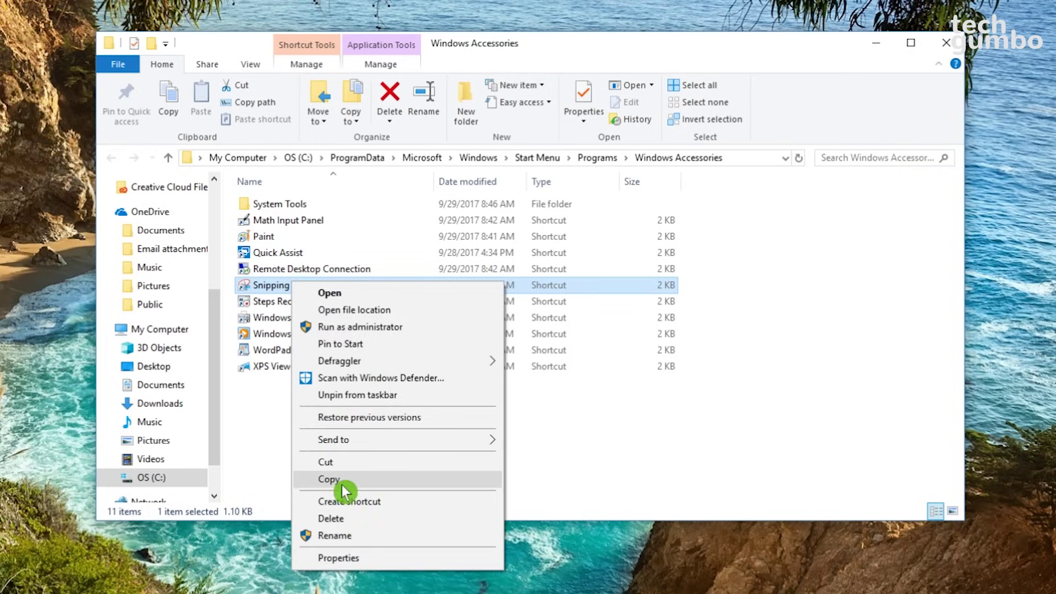
pyautogui.click(341, 557)
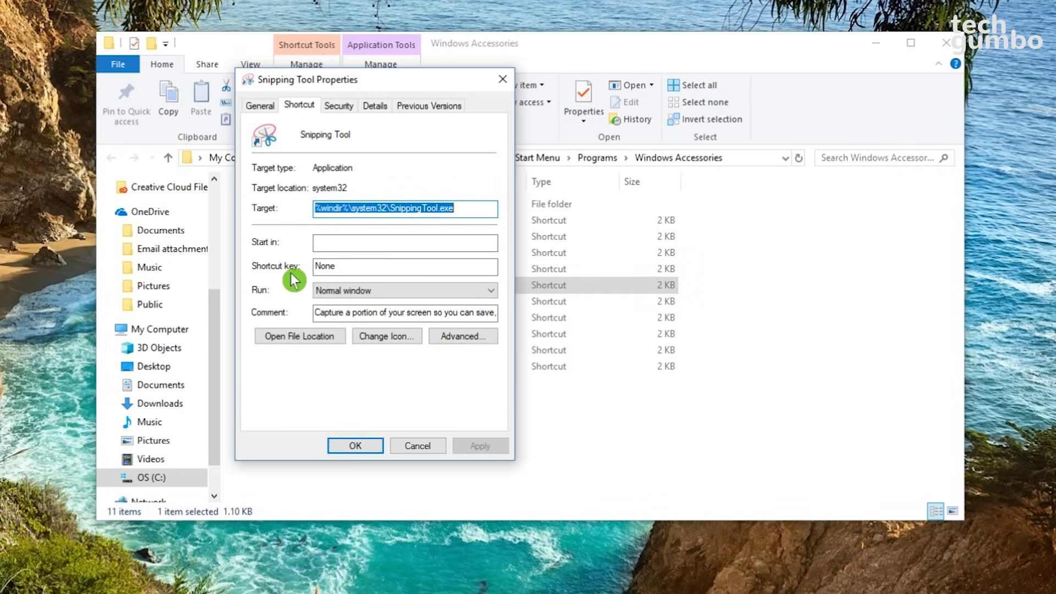
pyautogui.click(336, 271)
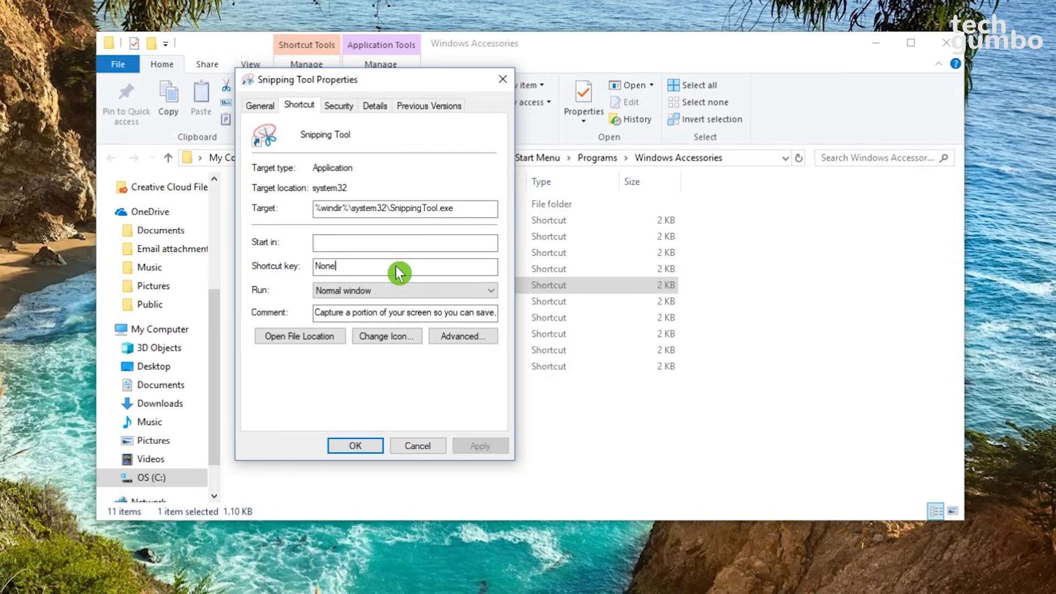
pyautogui.hotkey('ctrl', 'alt')
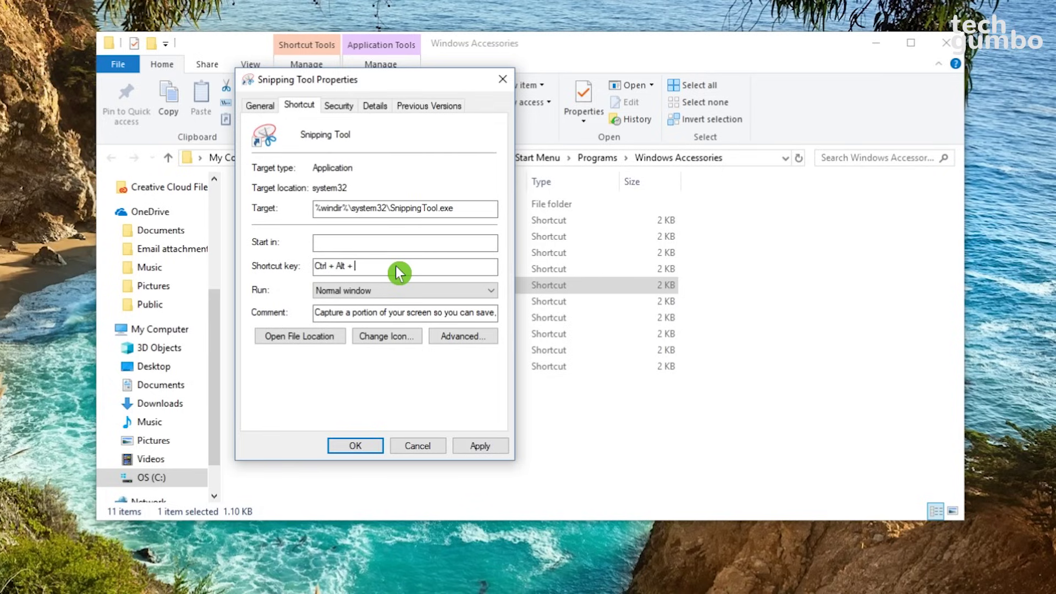
pyautogui.hotkey('ctrl', 'alt', 'F5')
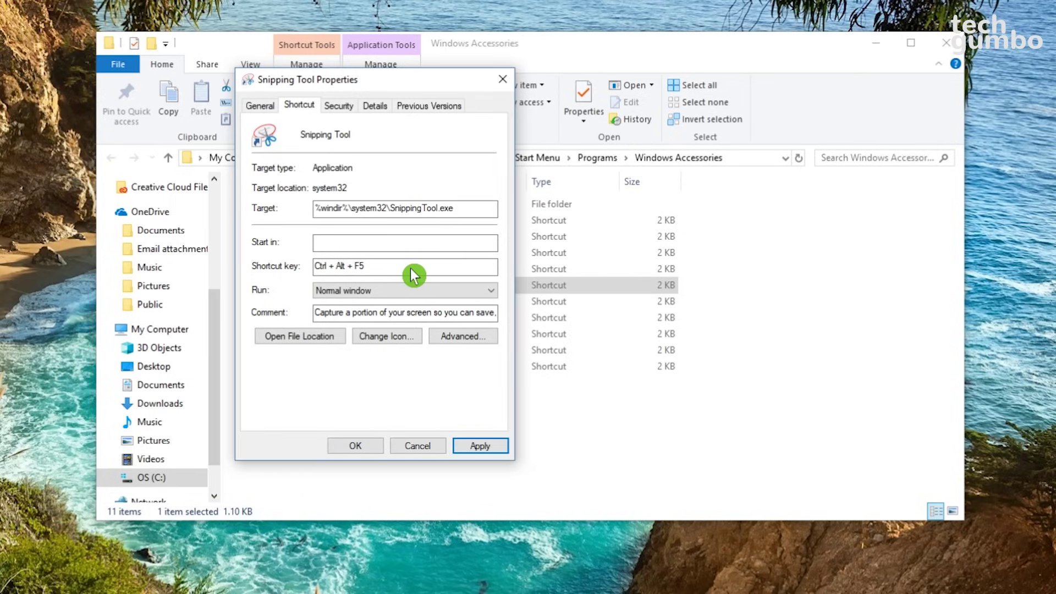
pyautogui.click(490, 447)
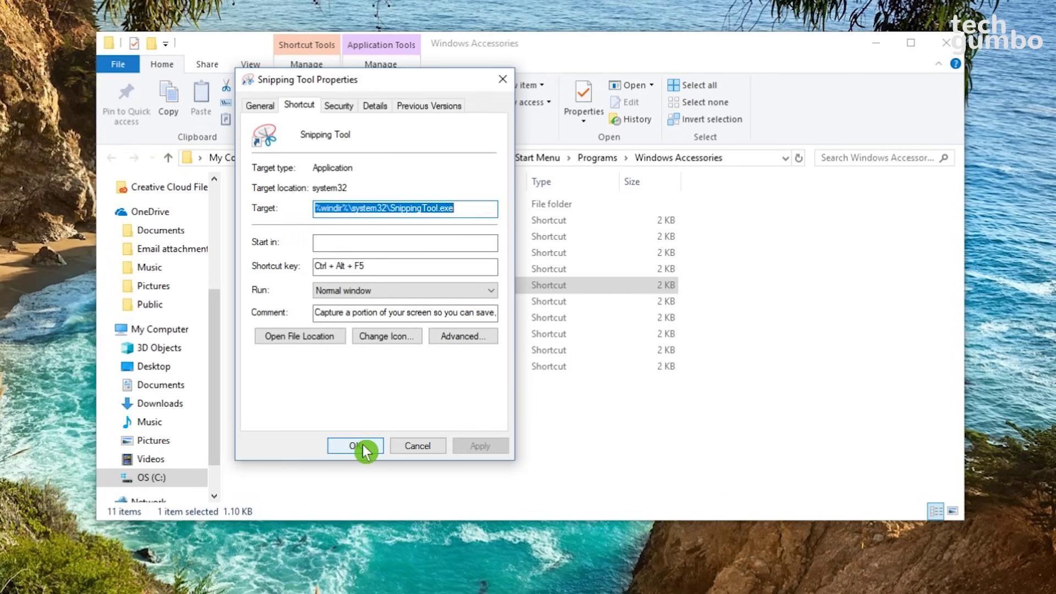
pyautogui.click(362, 444)
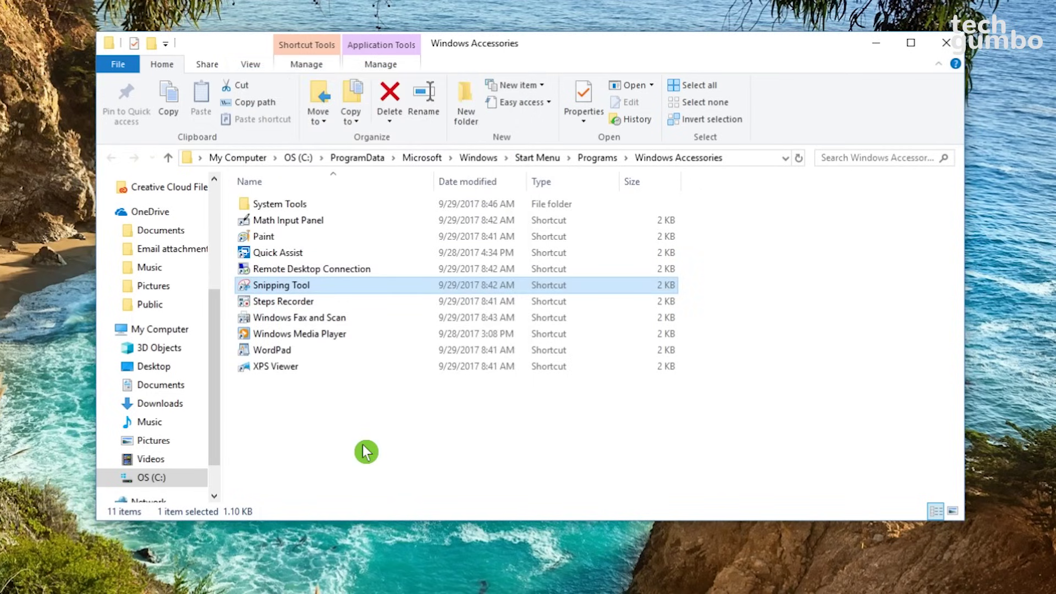